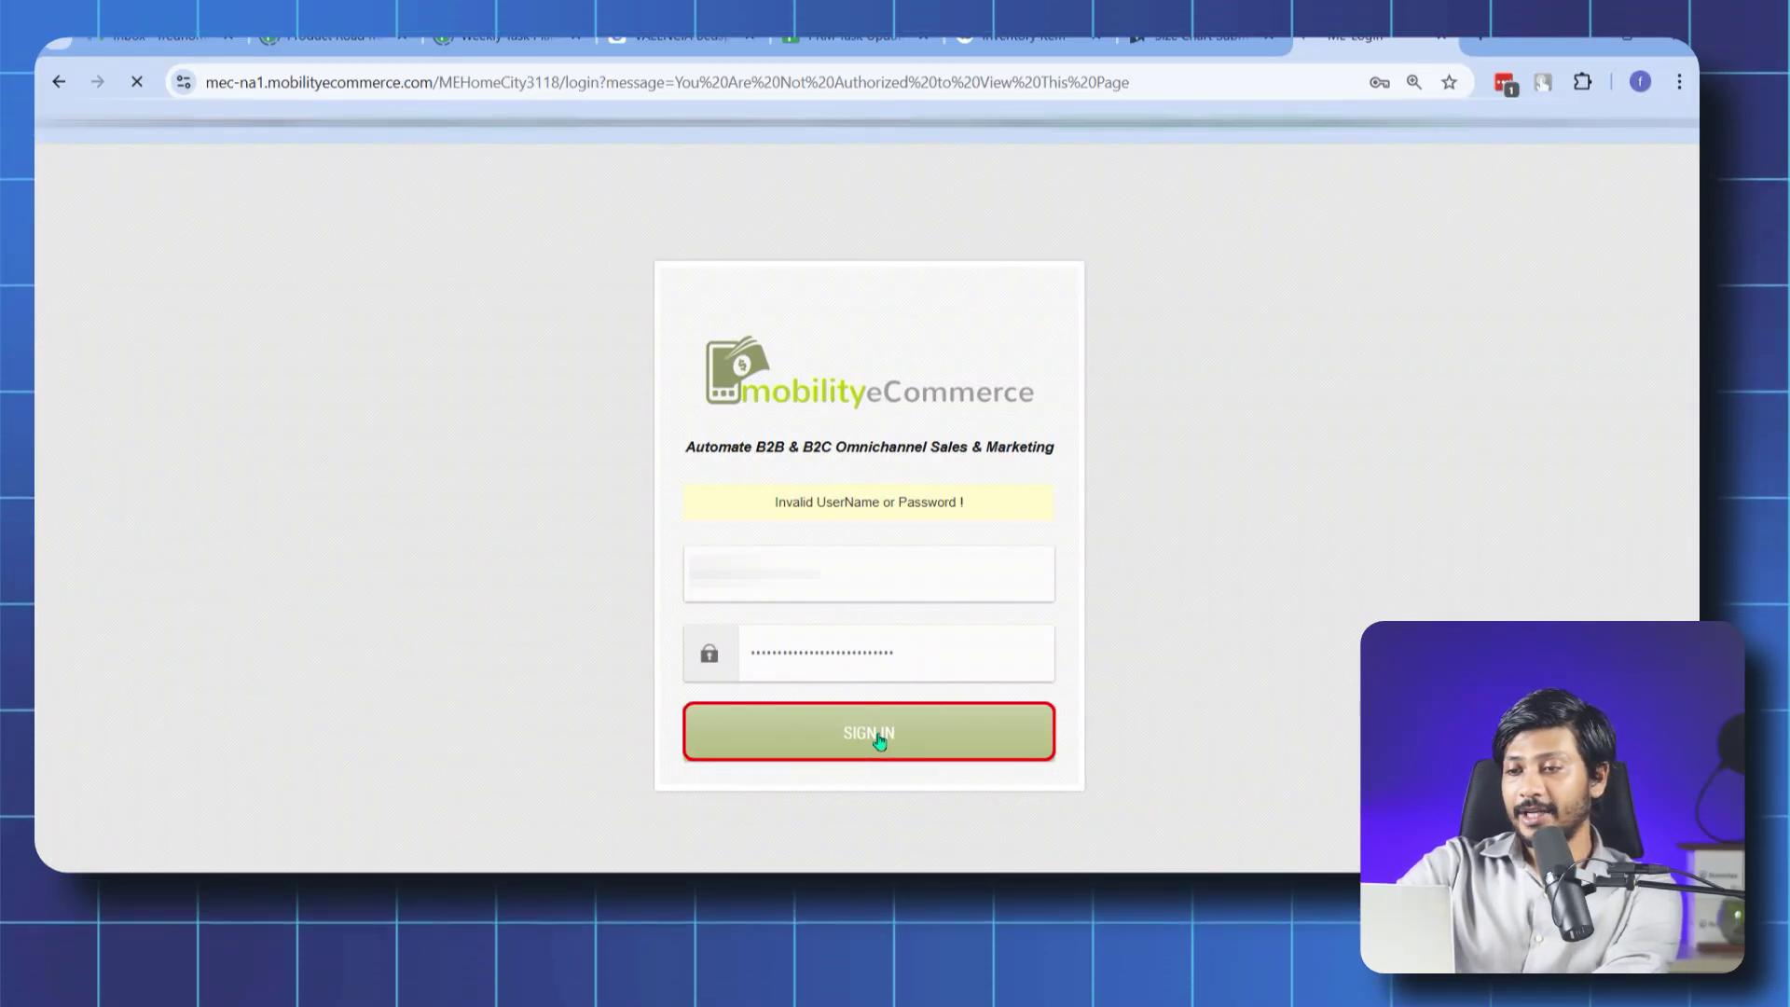
Sign in, go to Inventory and download the Bedding Sets upload template
click(878, 738)
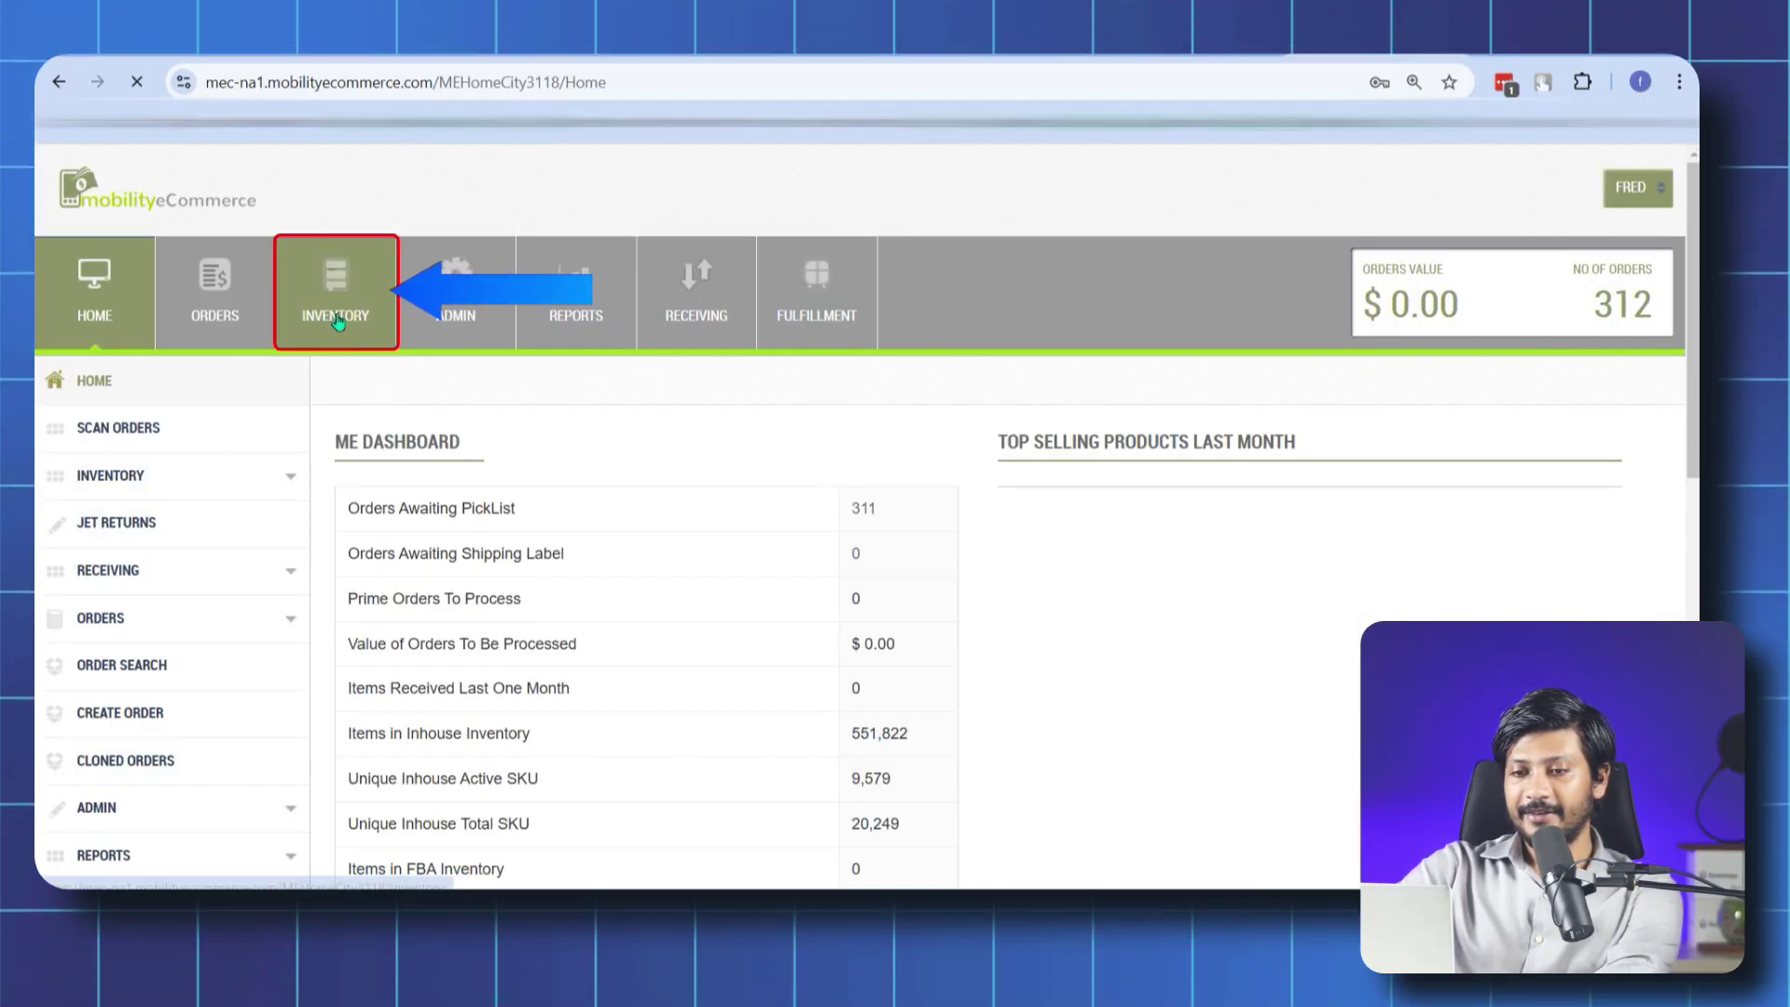
click(335, 315)
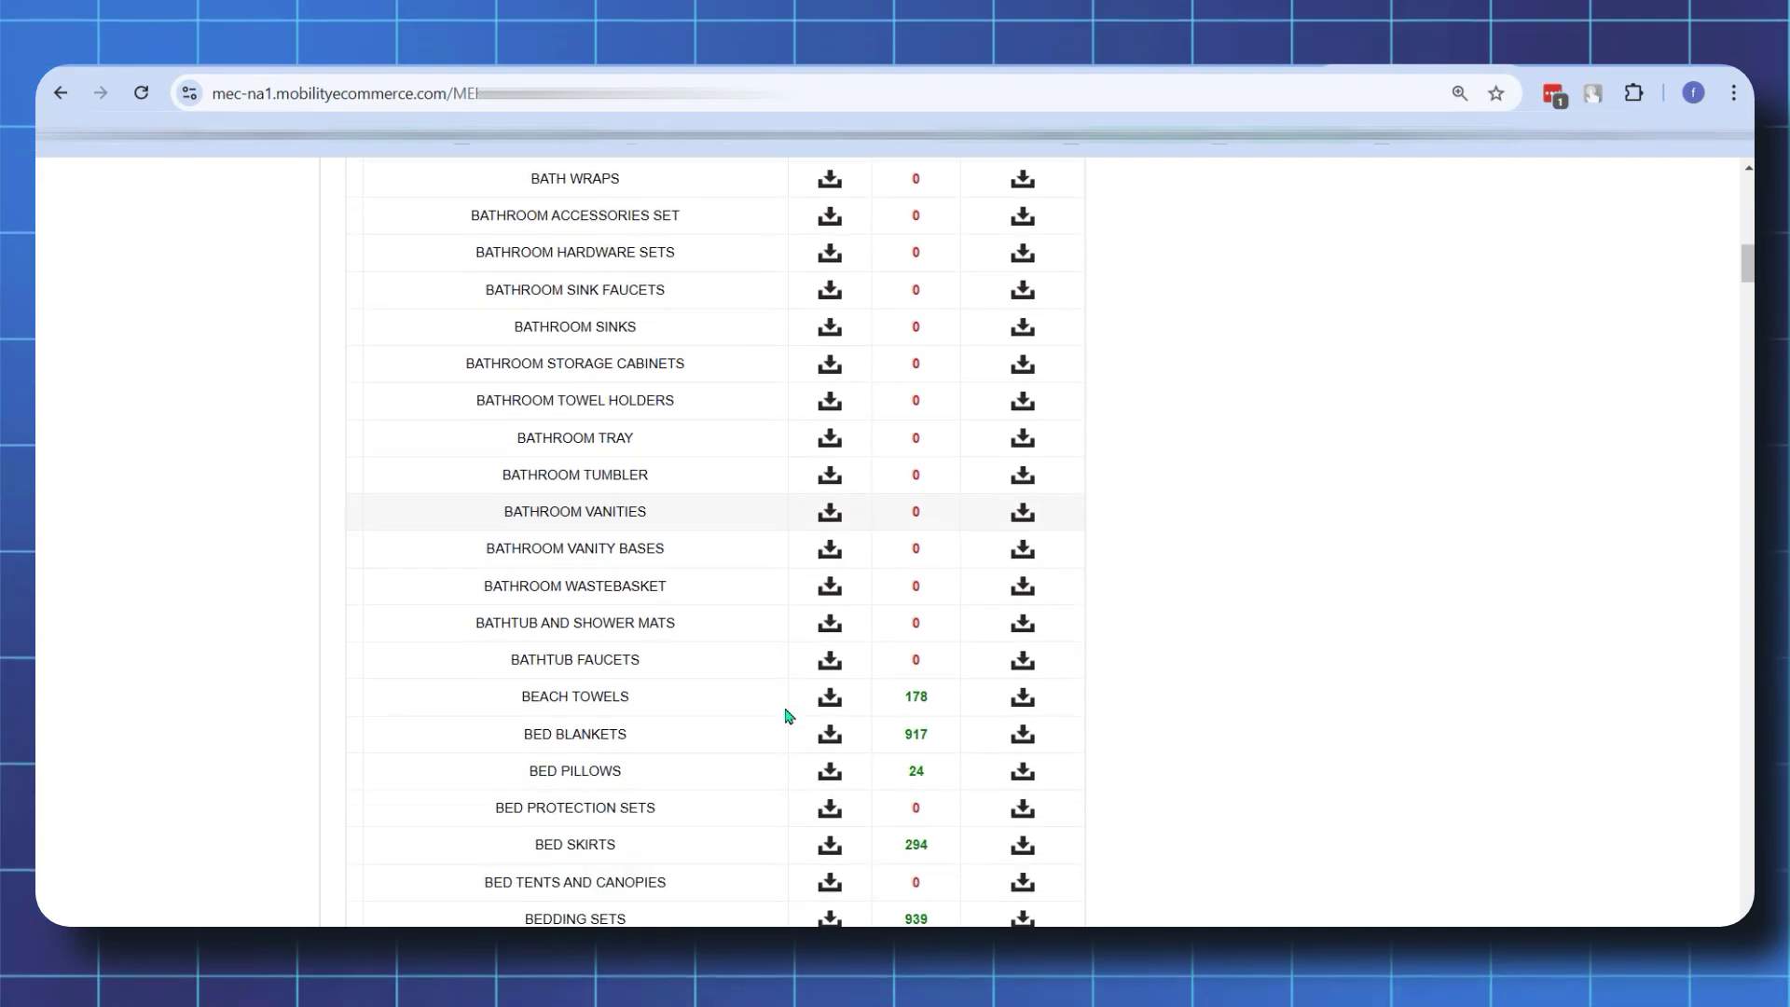
scroll(788, 717, down, 2)
scroll(788, 716, down, 1)
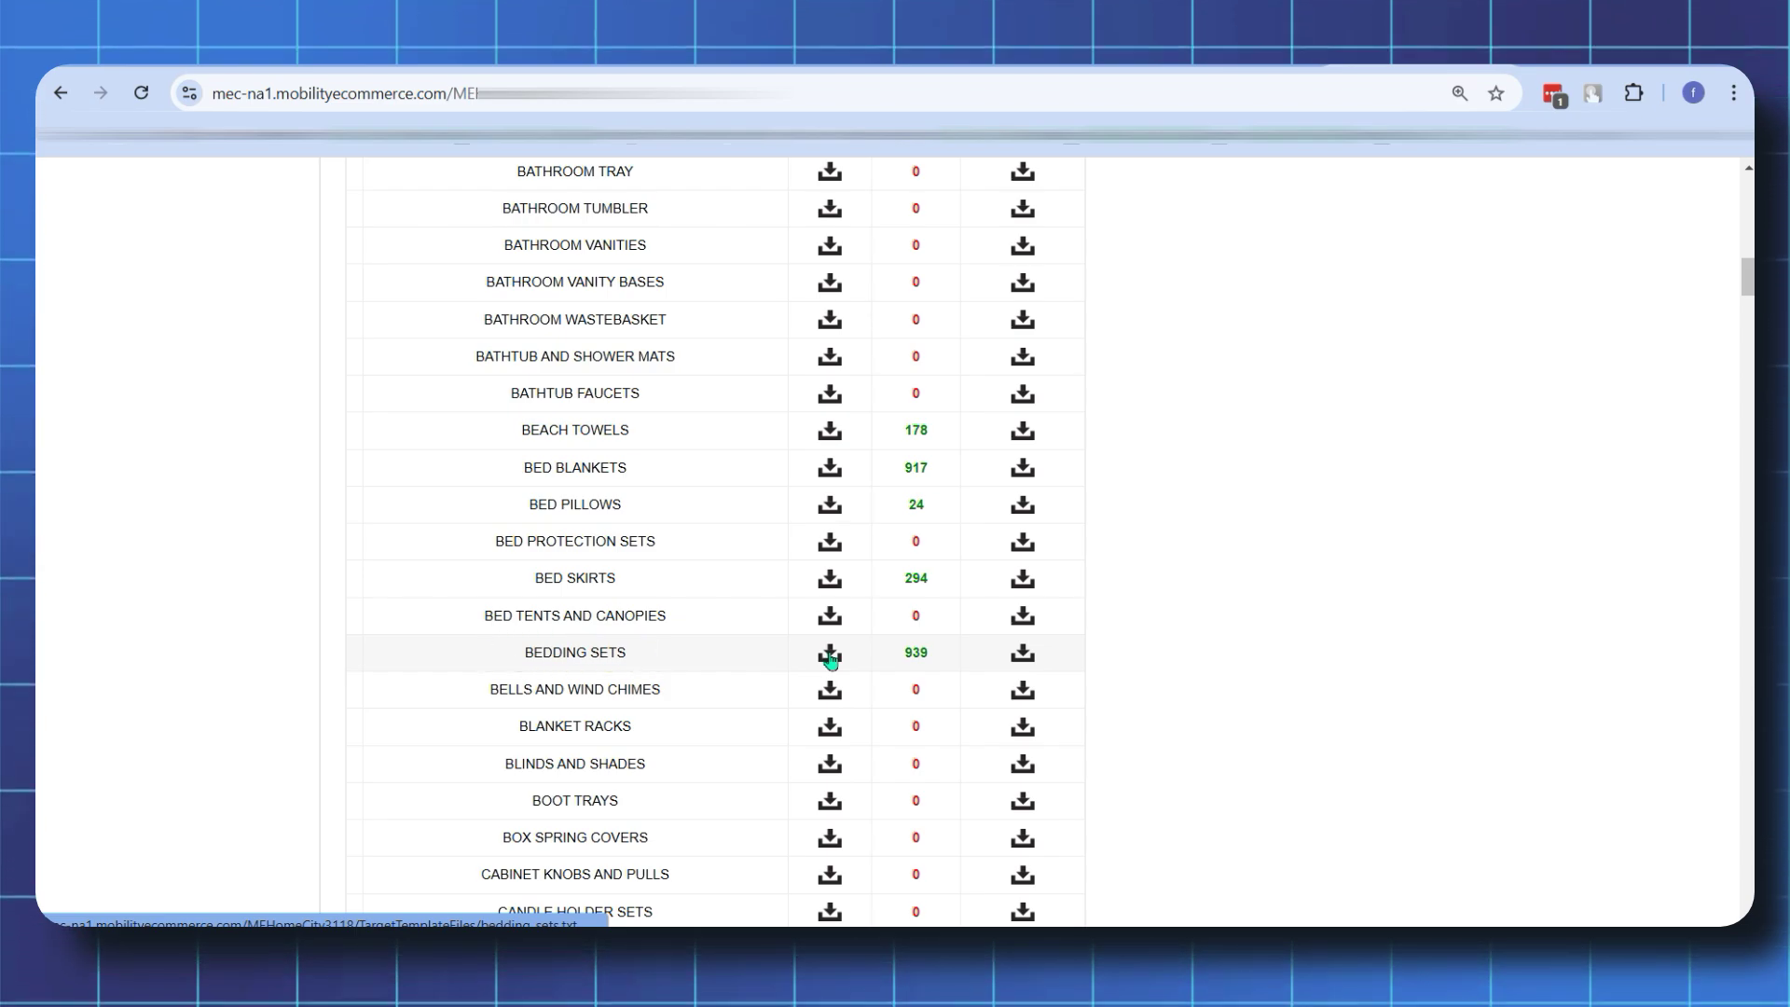
click(831, 657)
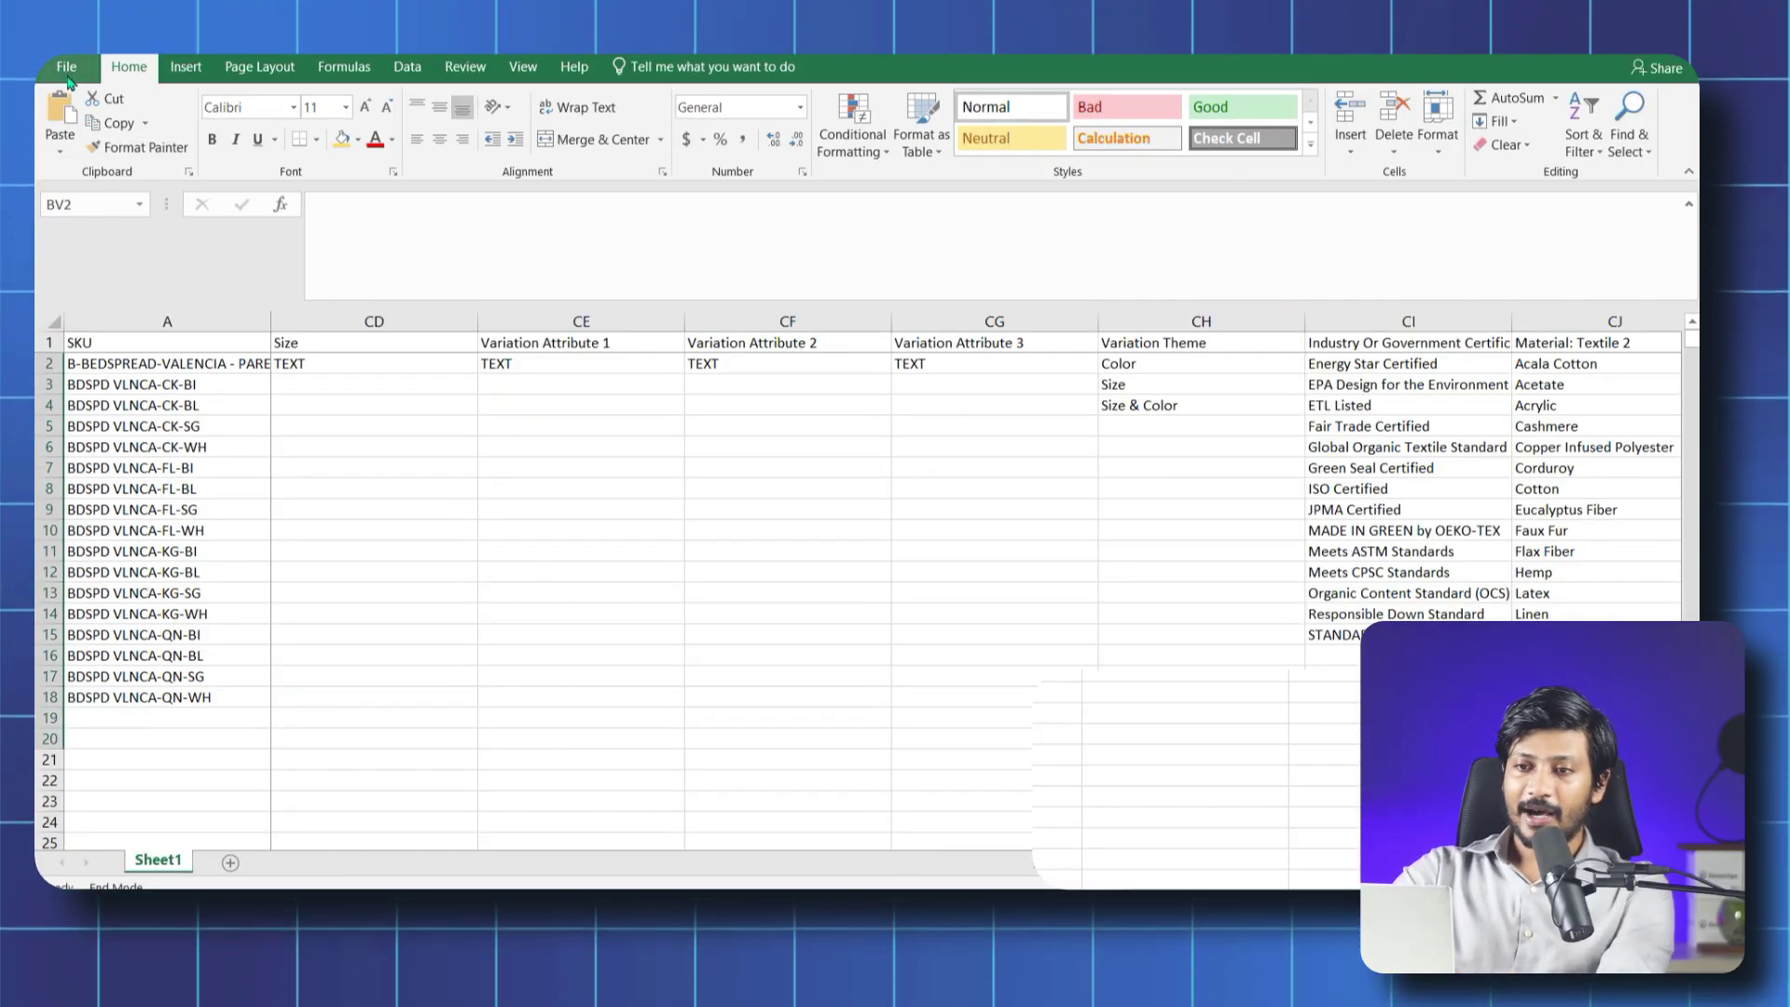
Save the filled Valencia bedspread workbook from the File menu
click(65, 65)
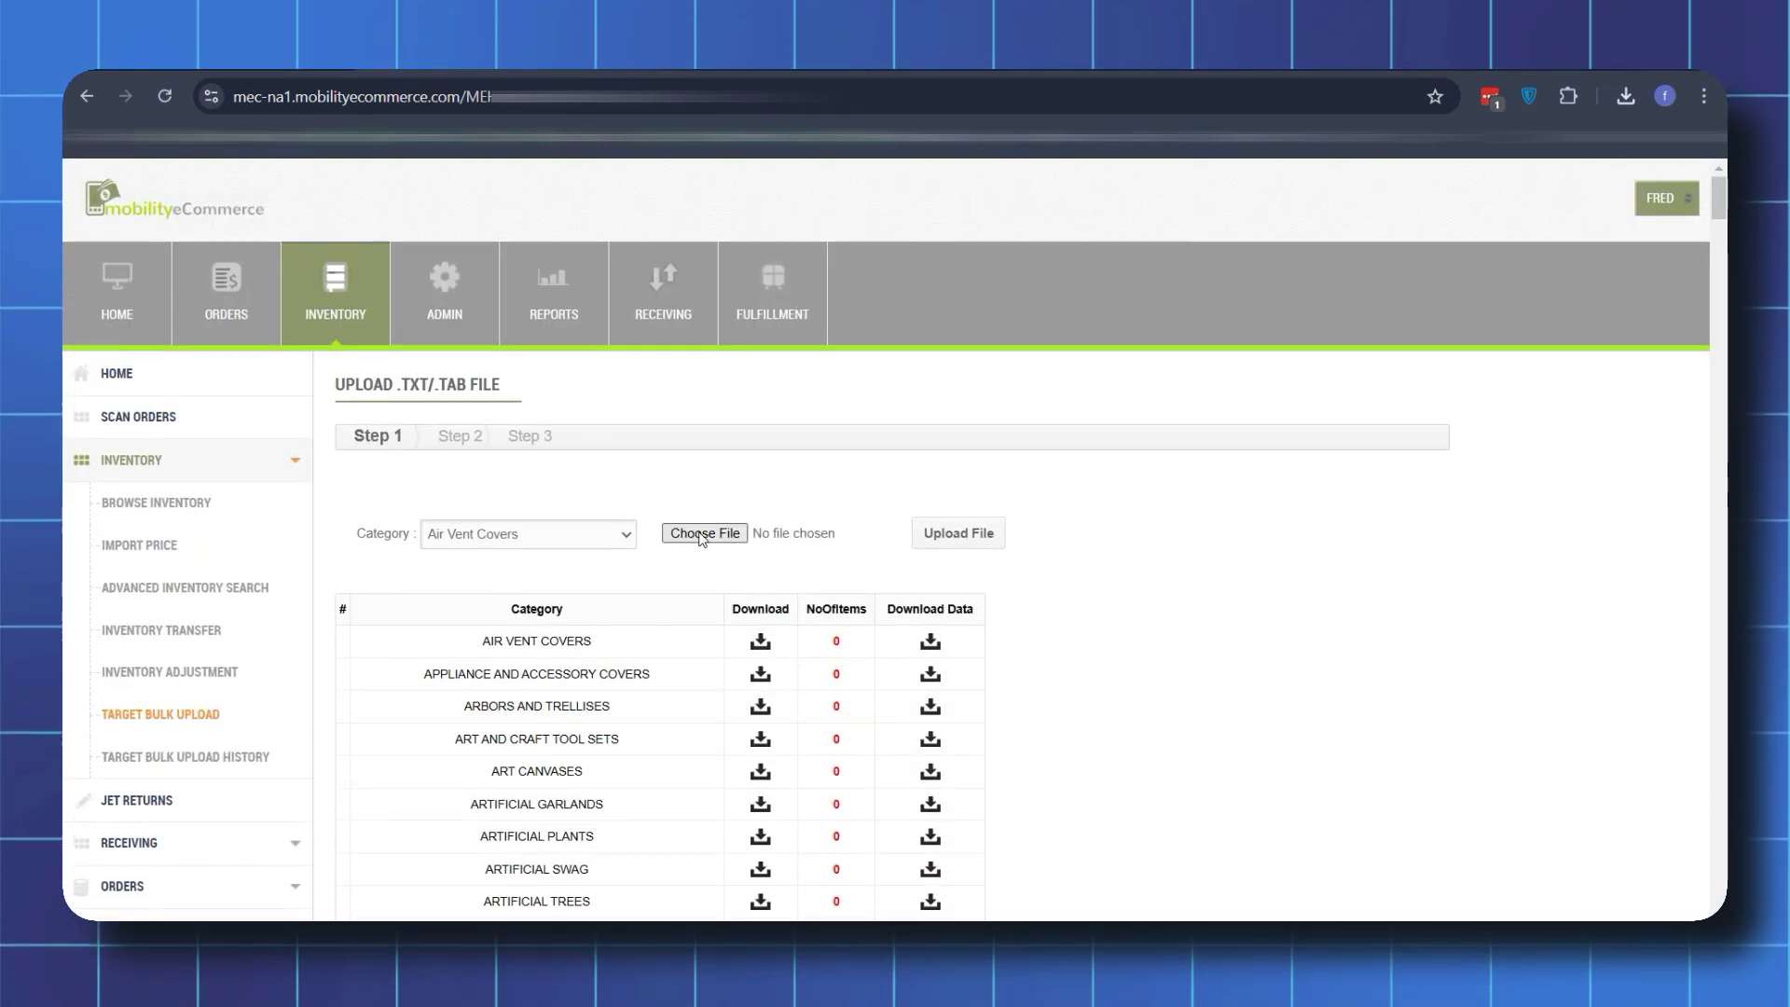
Choose Bedding Sets as the upload category and attach the Valencia feed .xlsx
click(610, 536)
scroll(531, 370, down, 5)
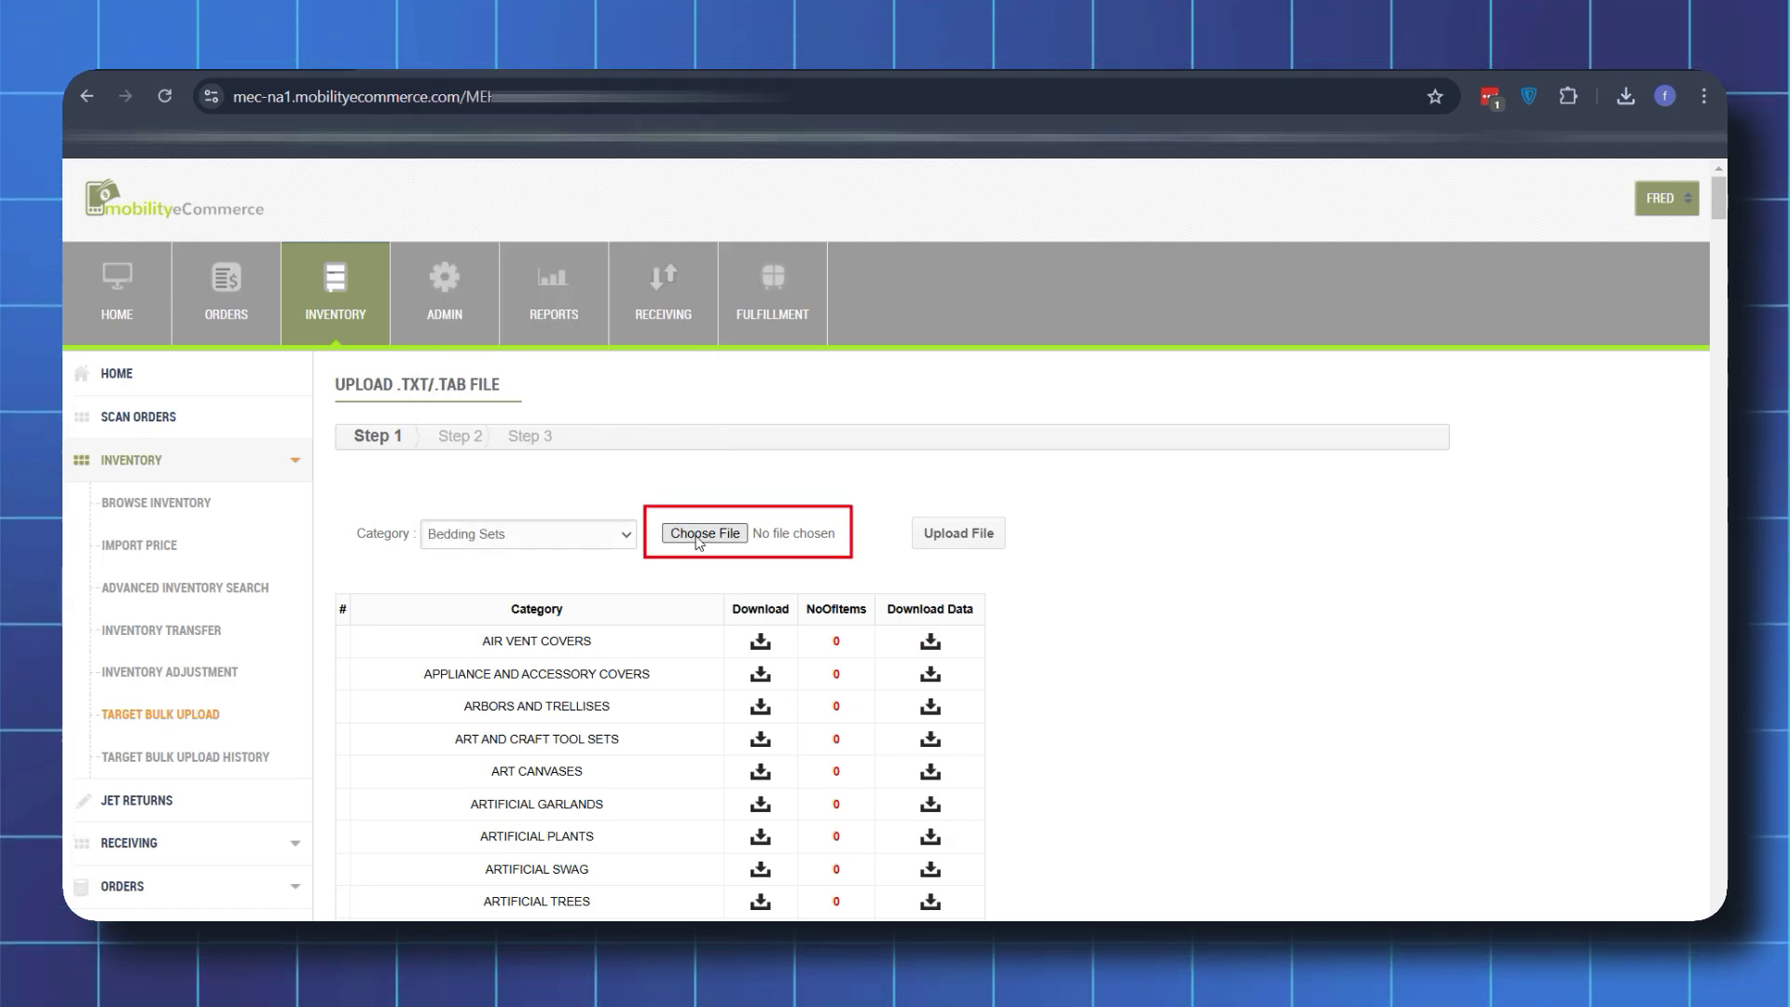
click(698, 537)
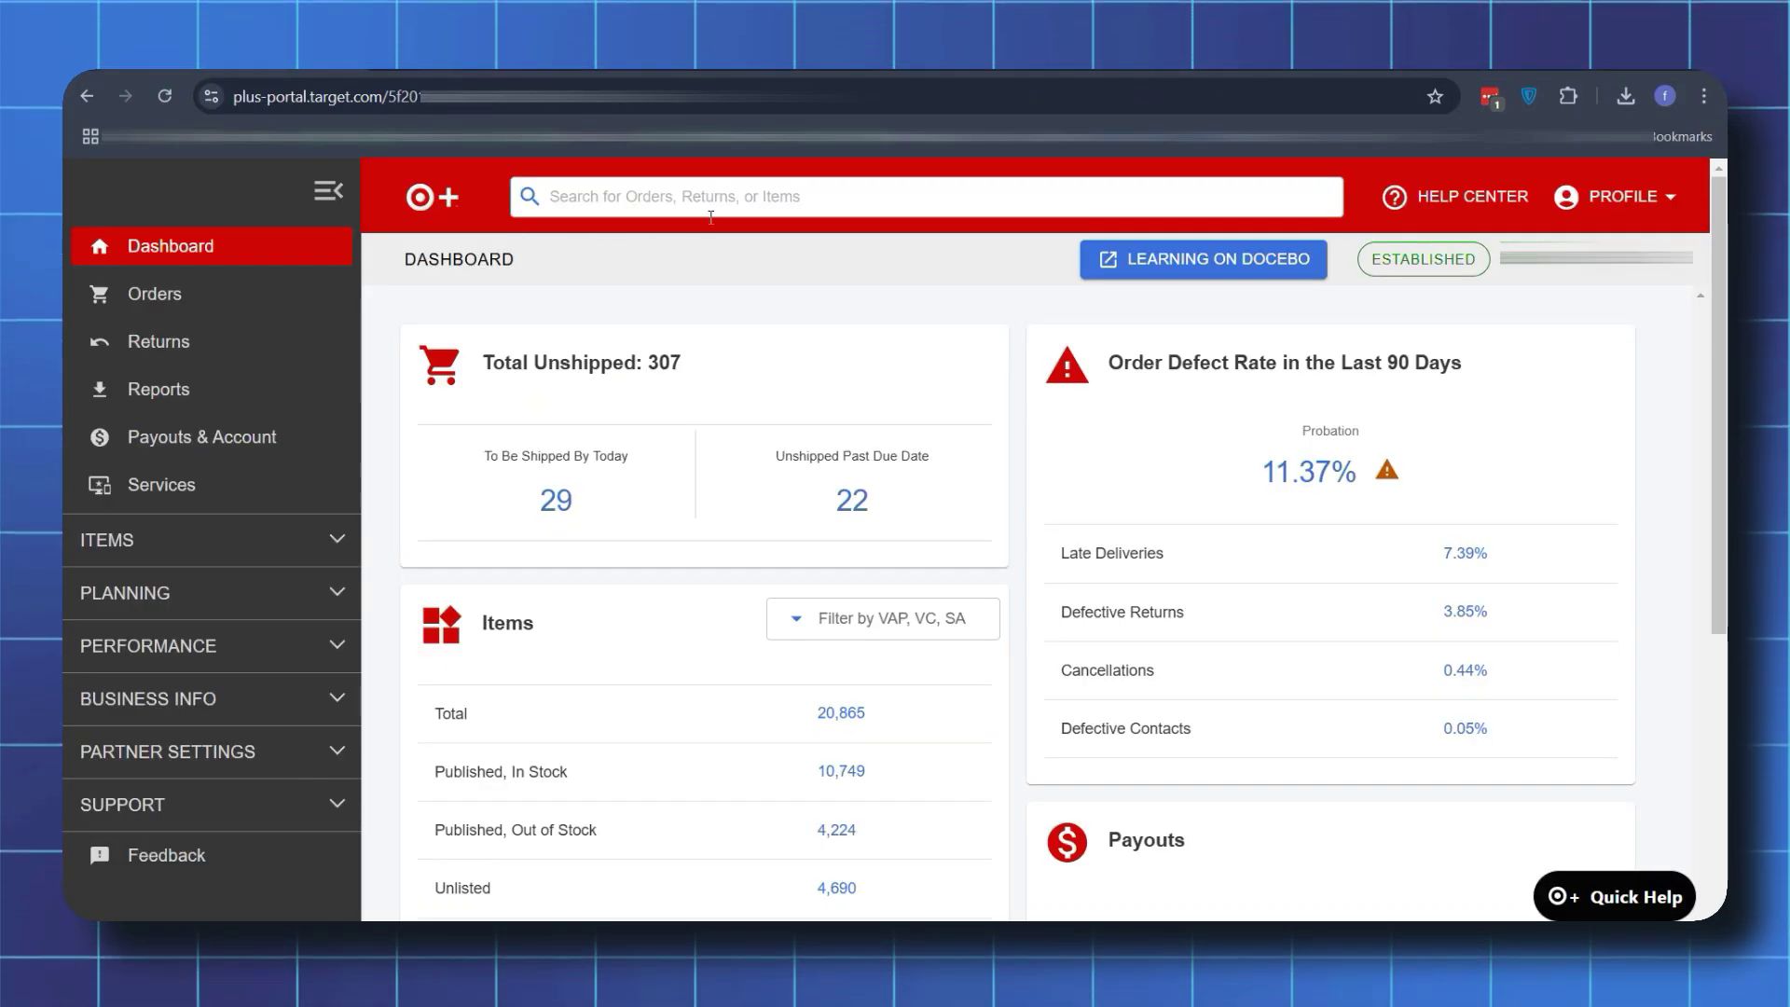
Search Target Plus for SKU B-BDSPD VLNCA-CK-BI and open its item details
click(711, 202)
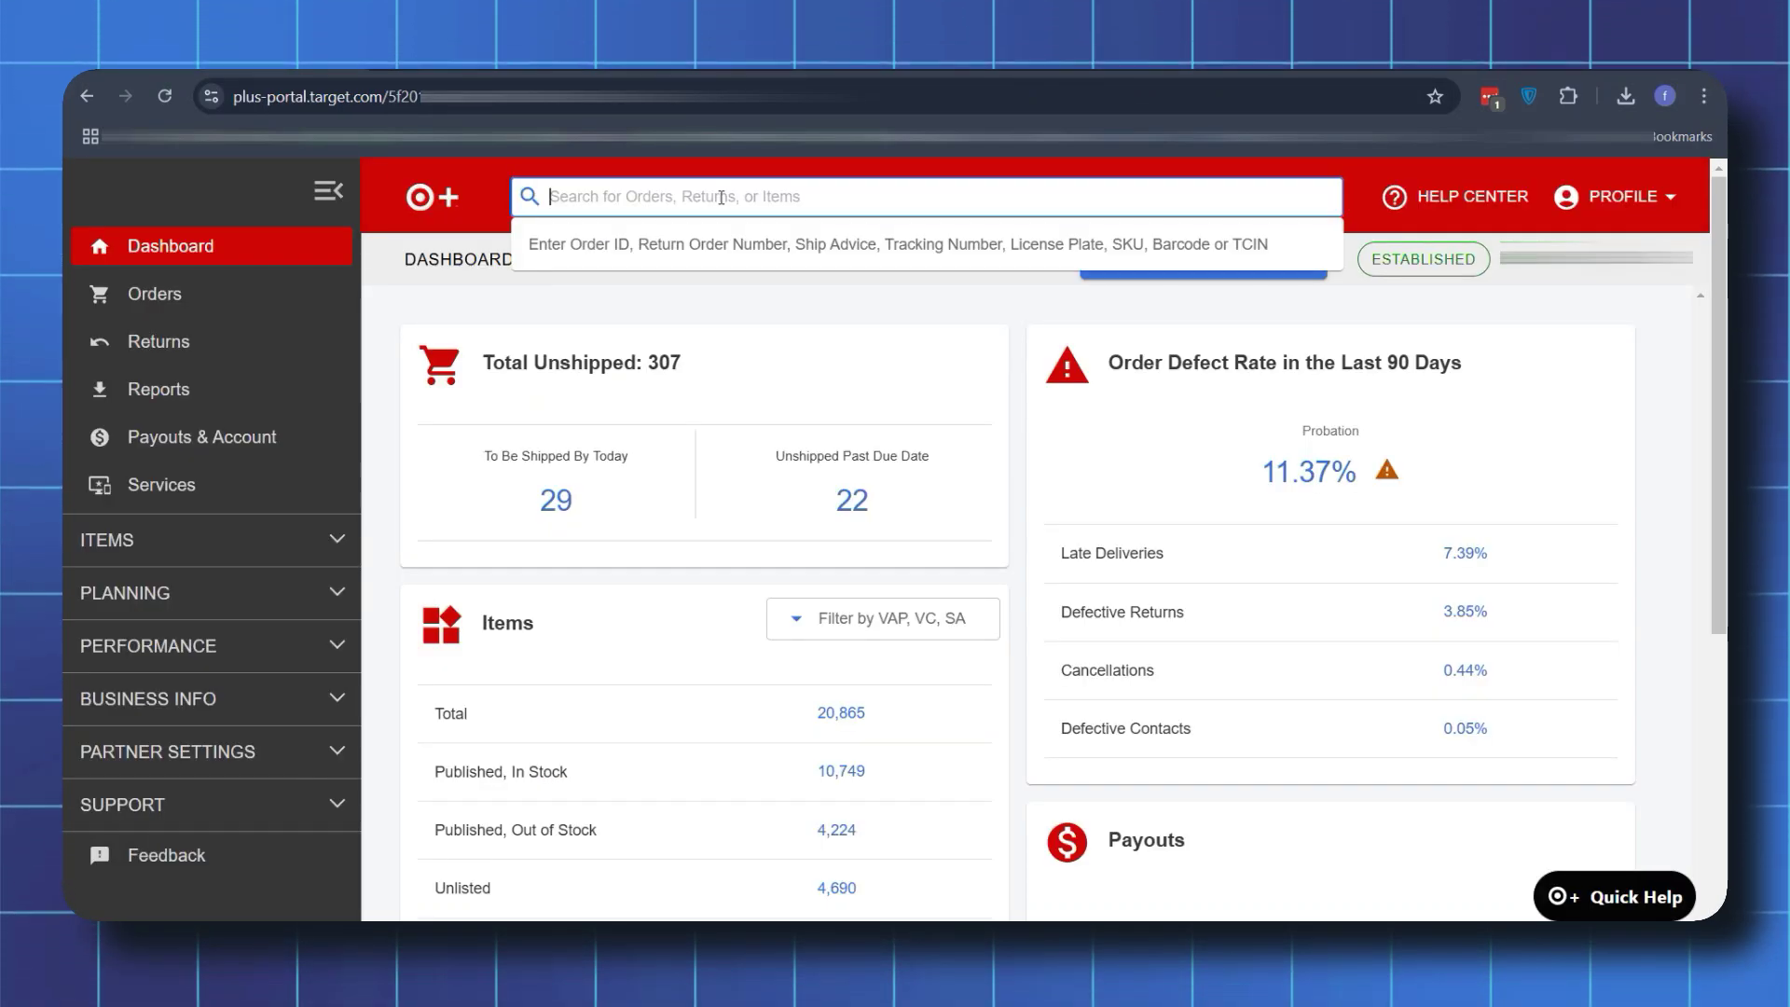
text(B-BDSPD VLNCA-CK-BI)
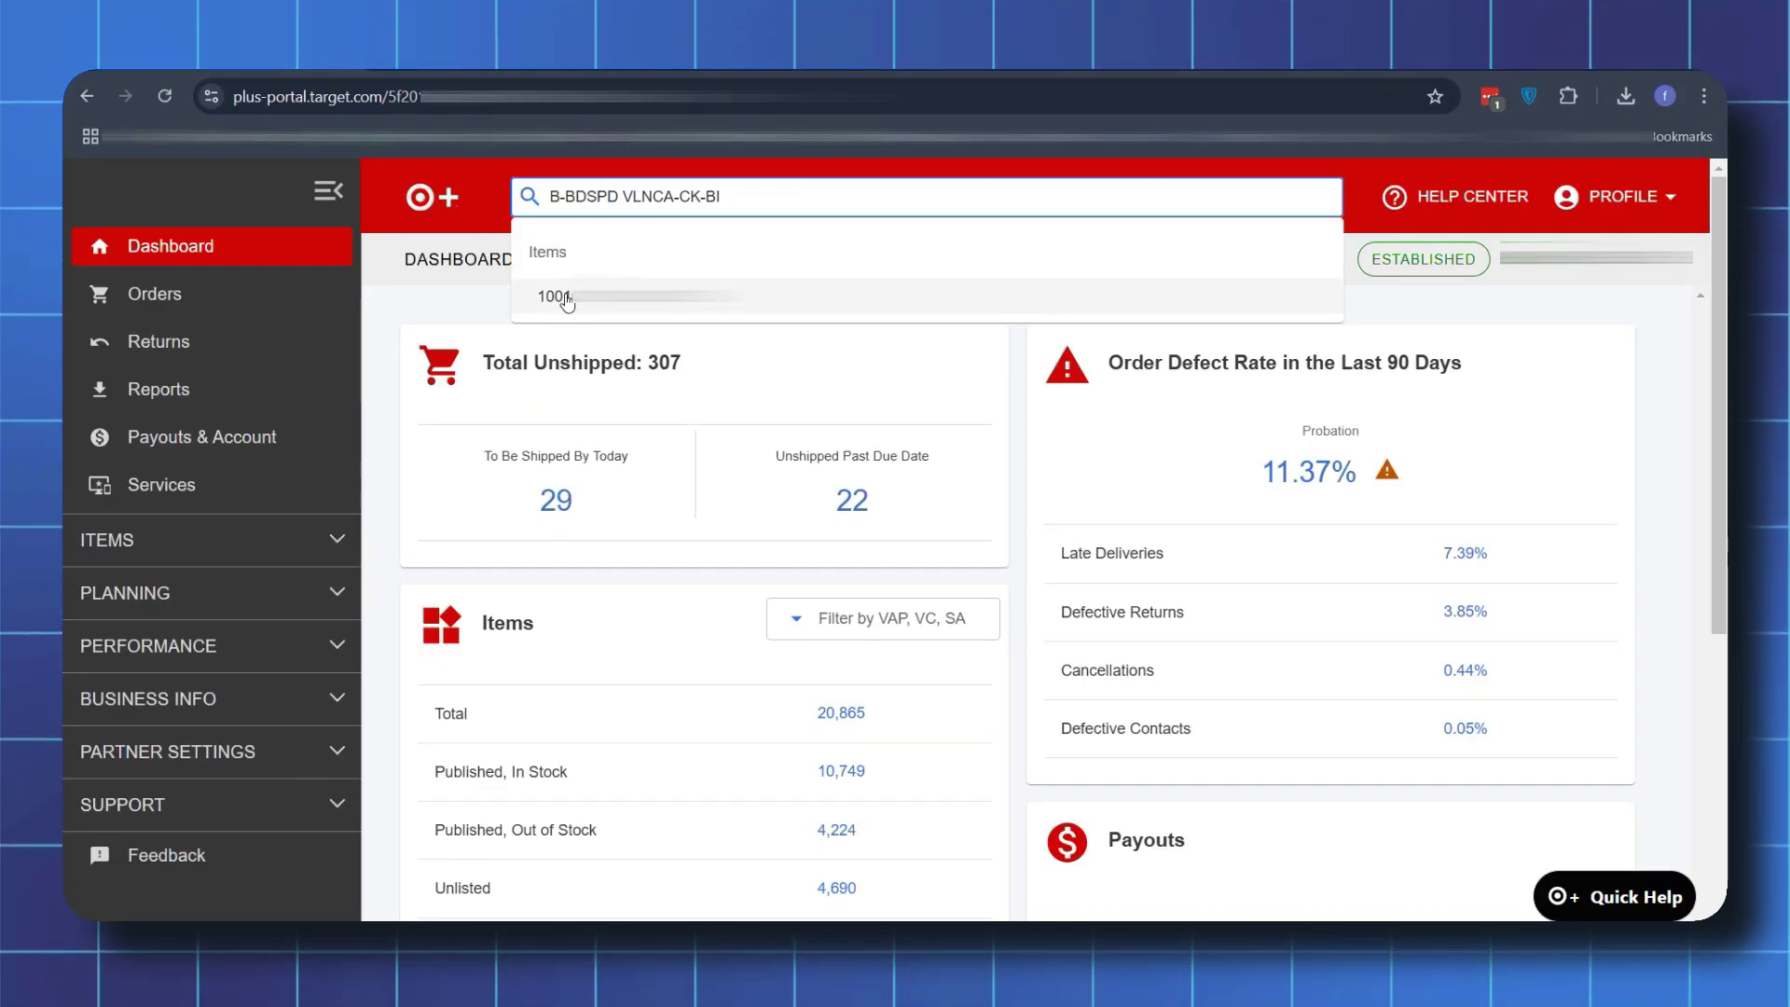
click(566, 297)
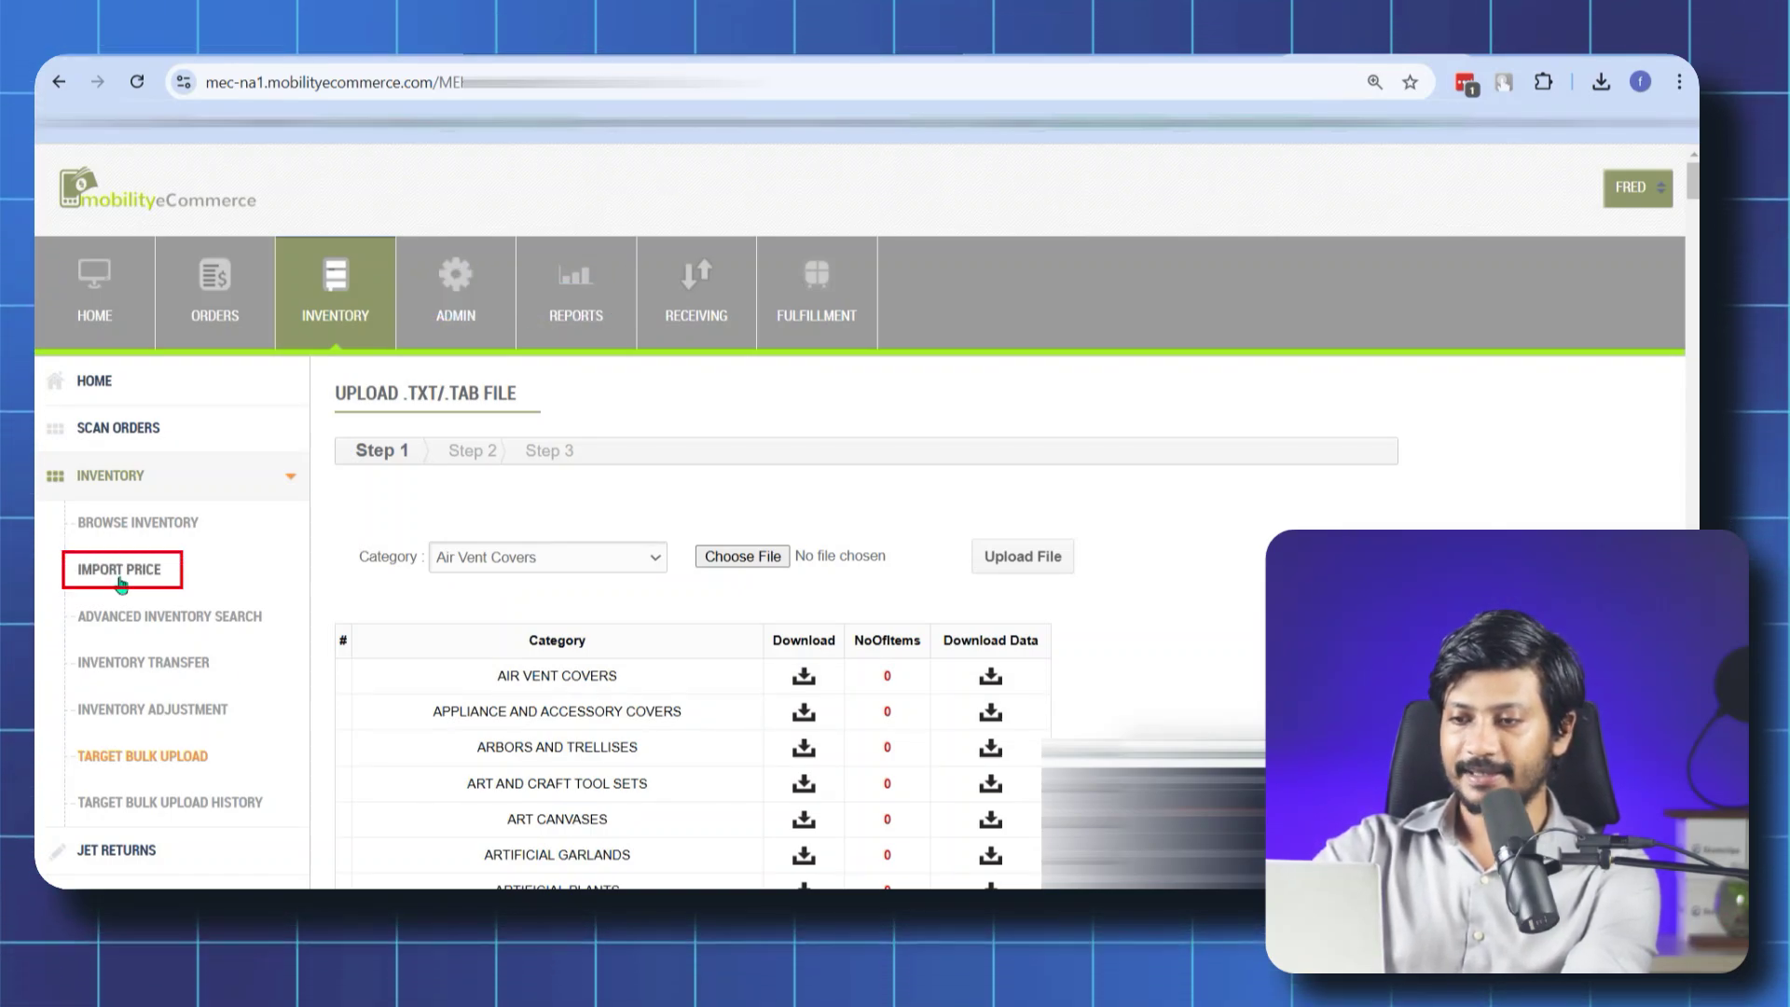
Go to the Import Price page from the Inventory sidebar
click(122, 569)
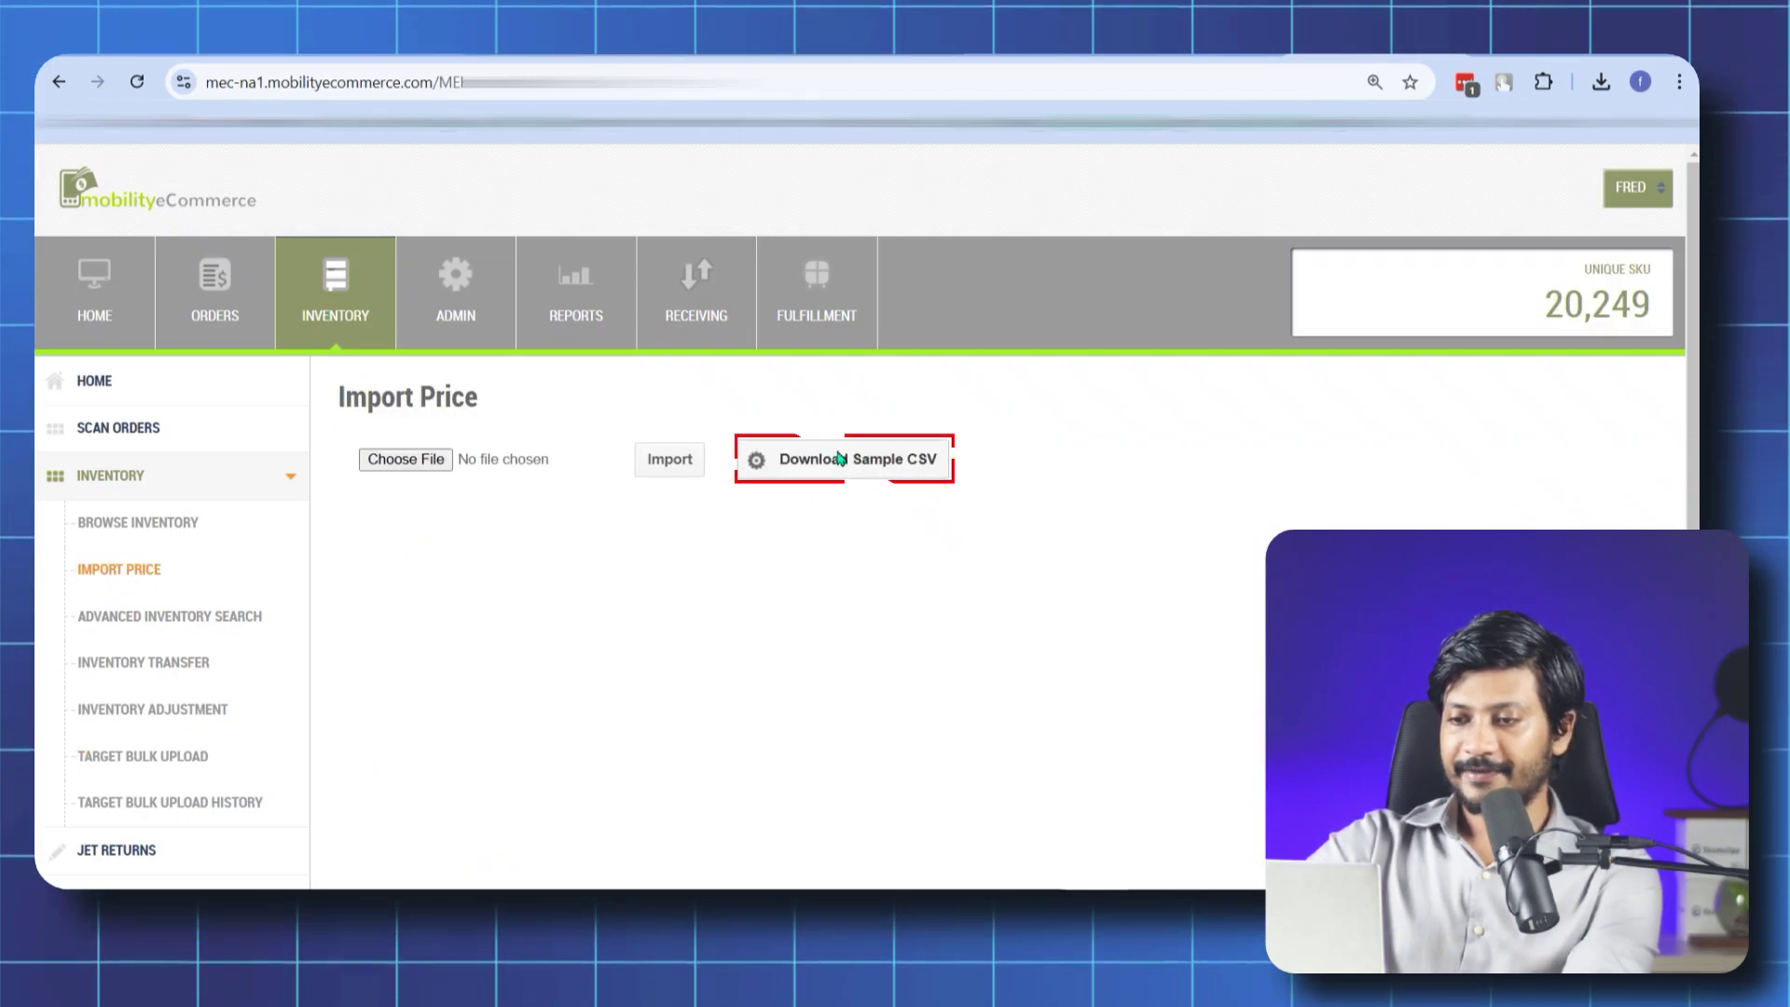
Download the sample price CSV from the Import Price page
click(841, 460)
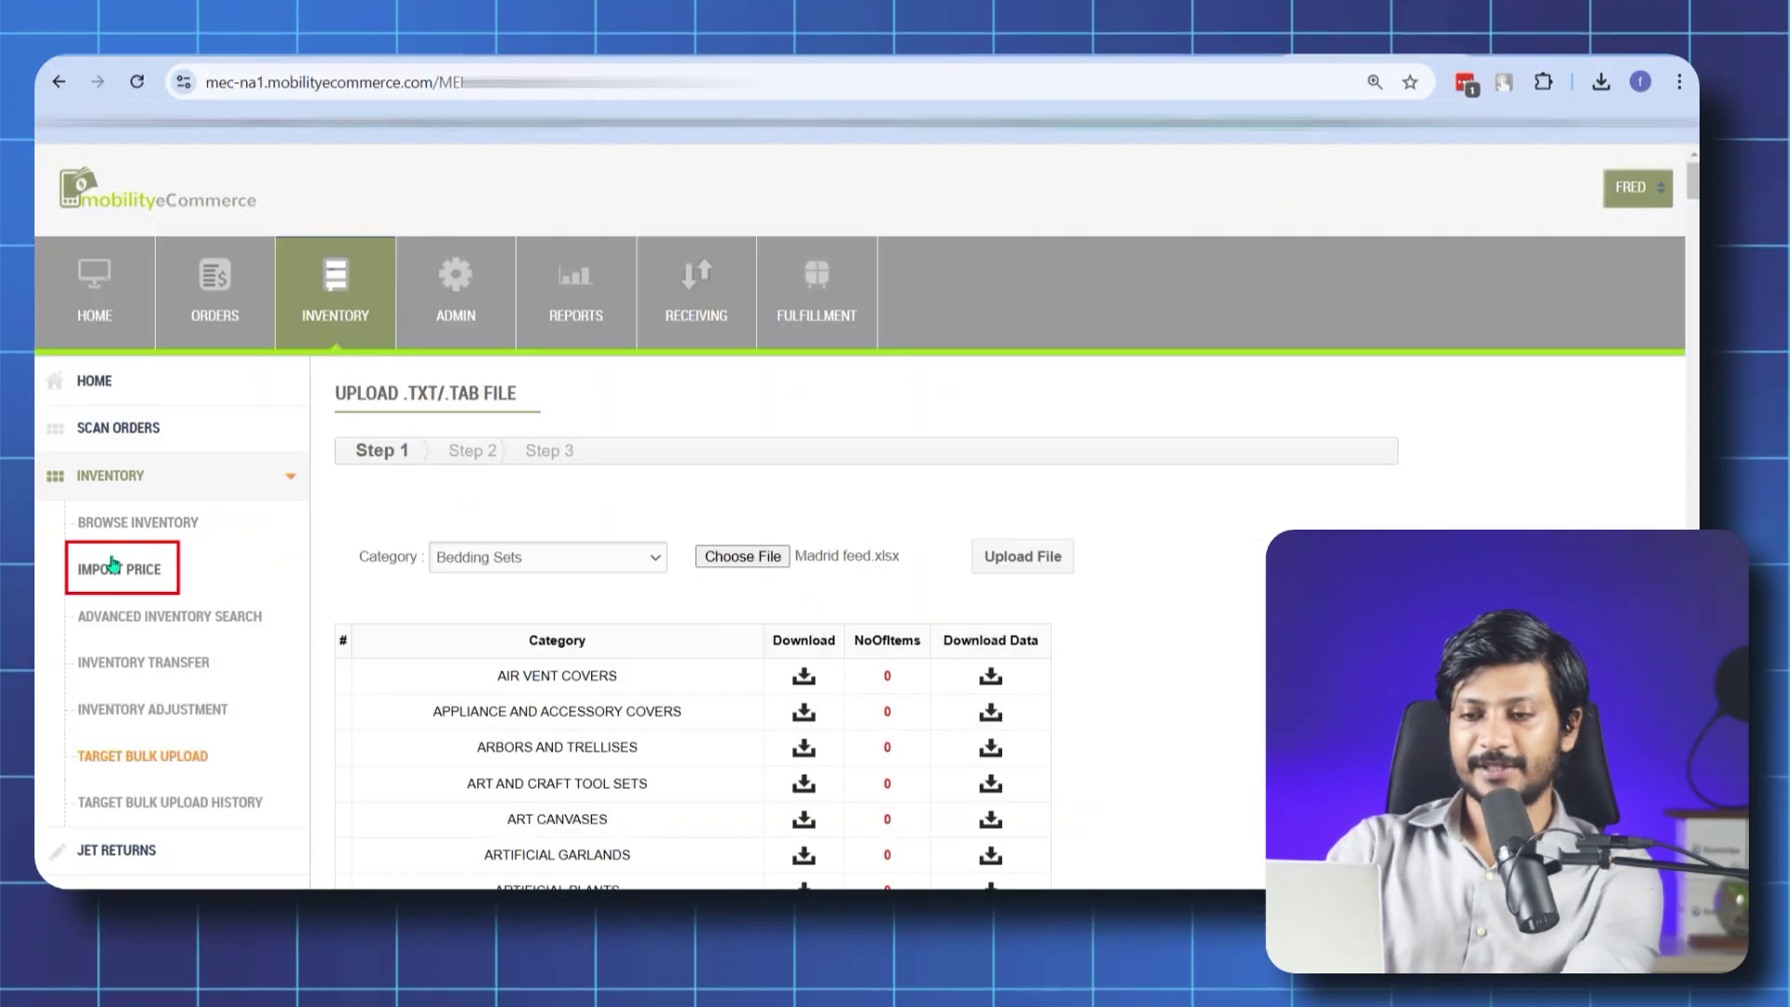
Attach Target price 2.csv as the price file on the Import Price page
click(120, 569)
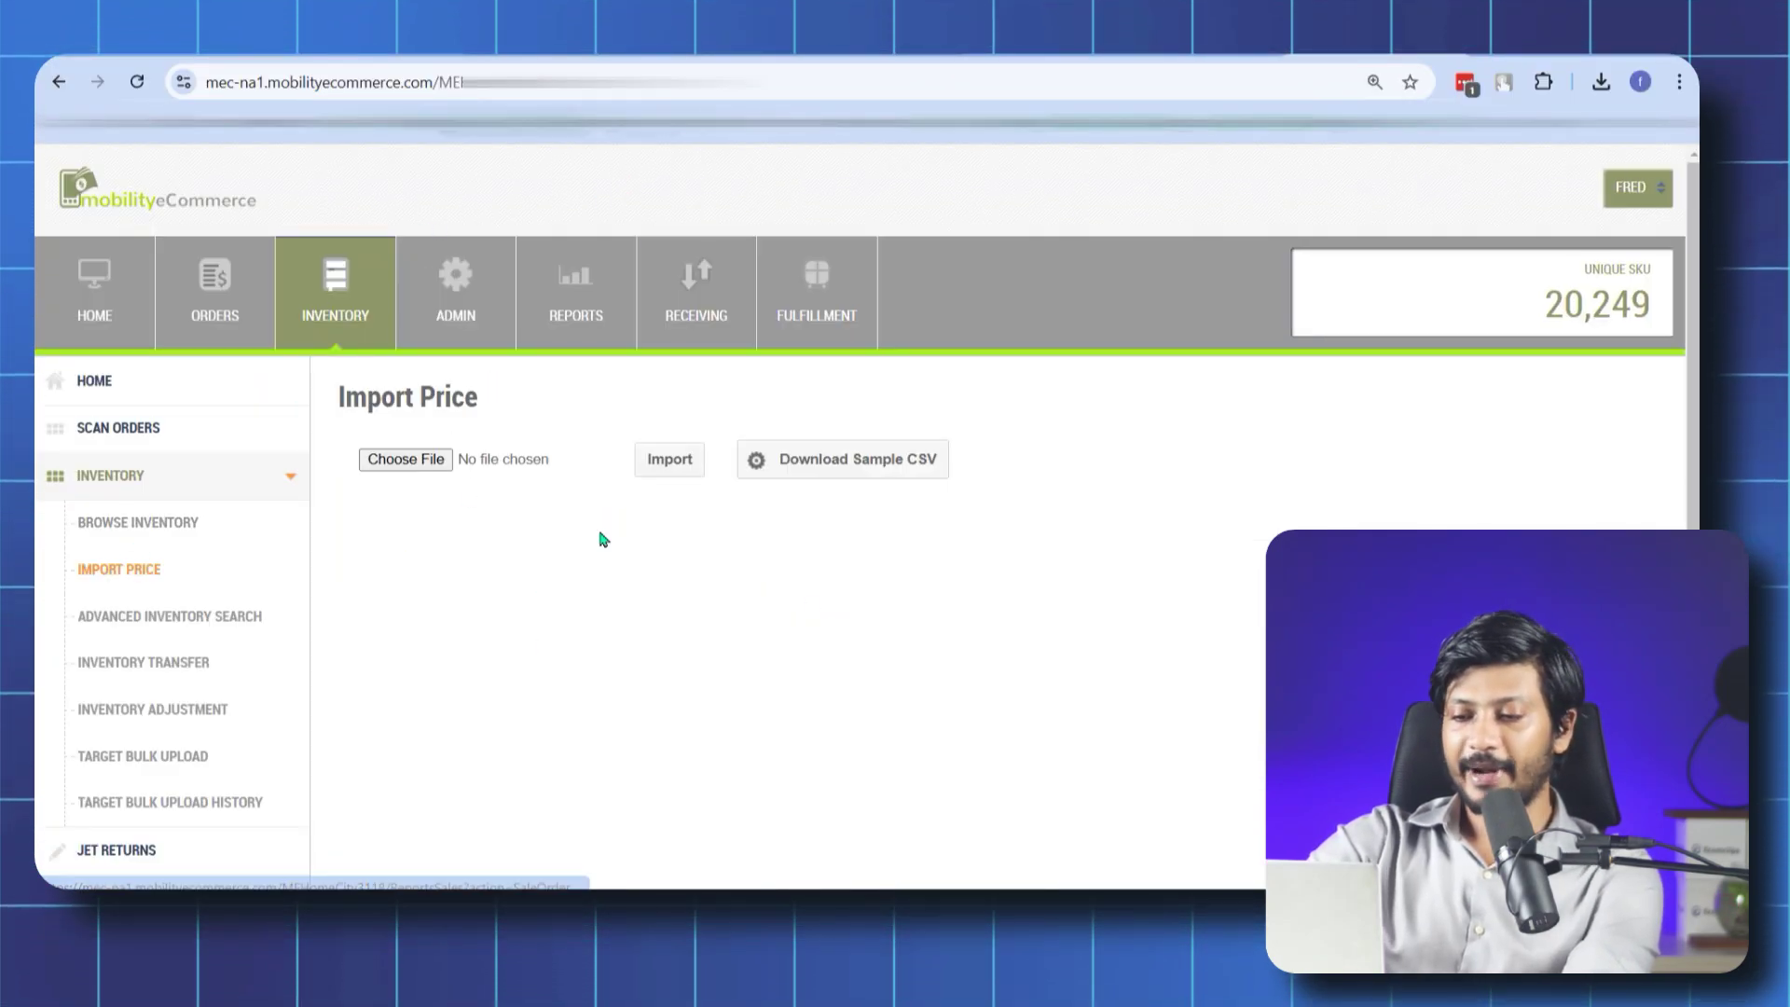
click(406, 459)
double_click(384, 259)
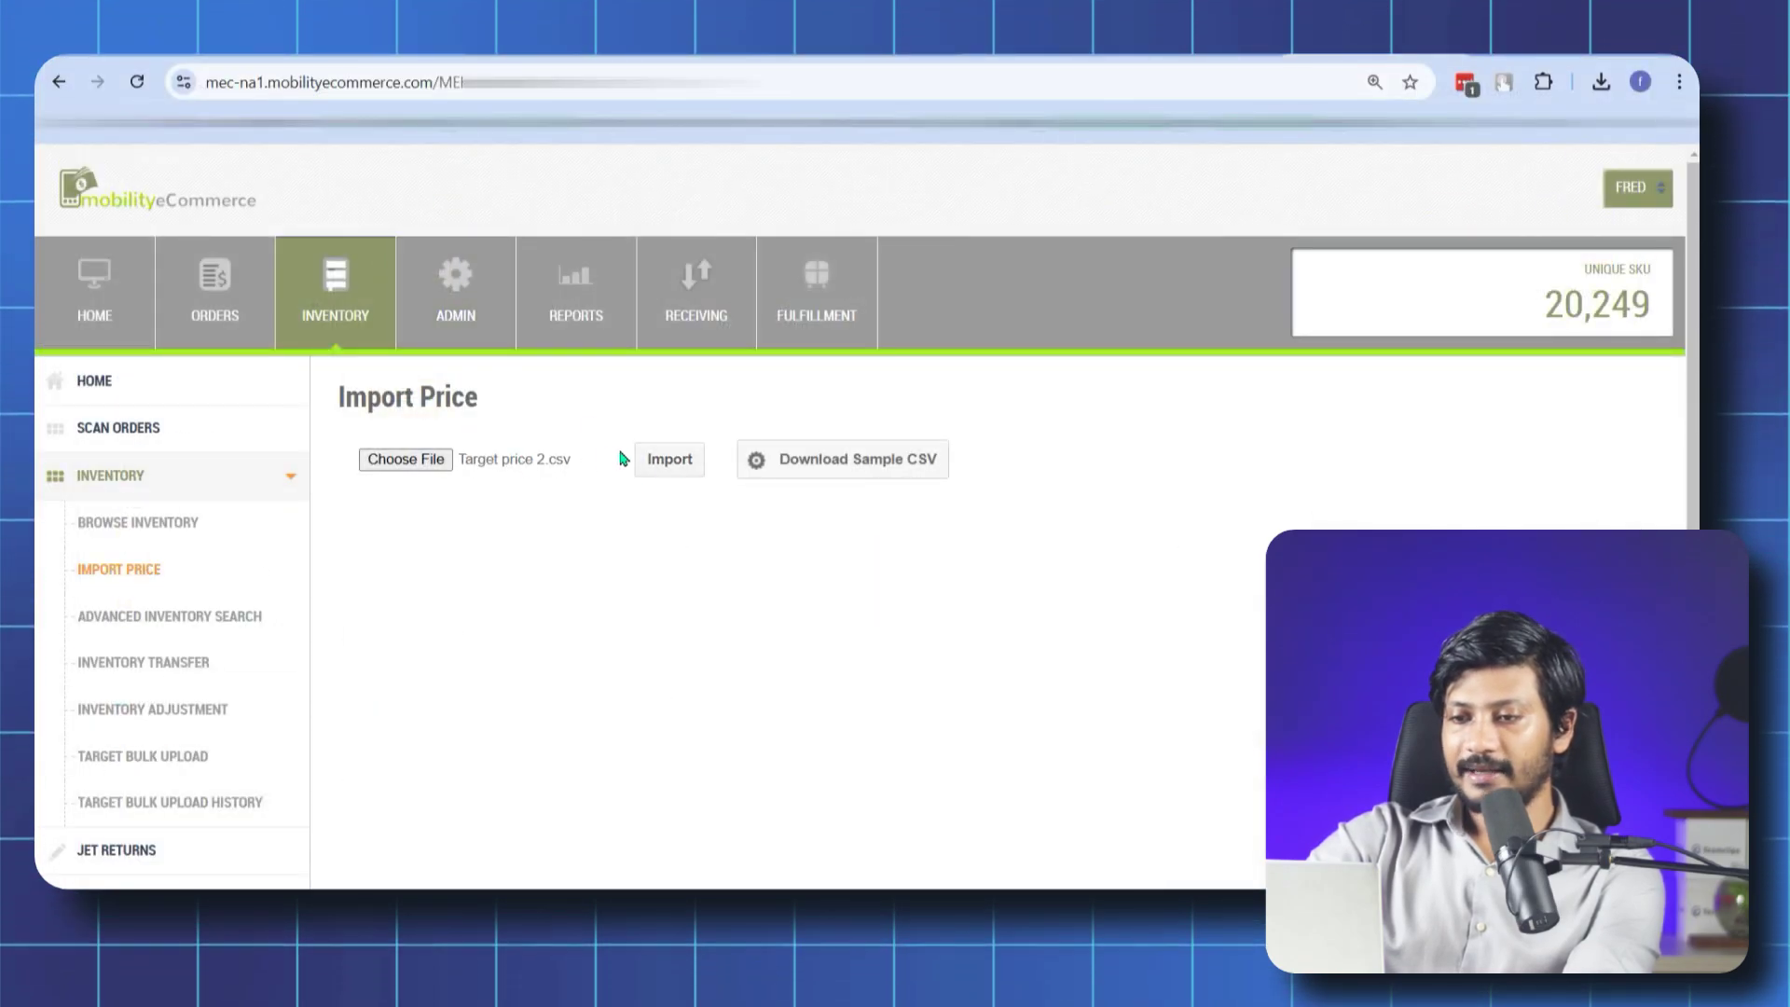